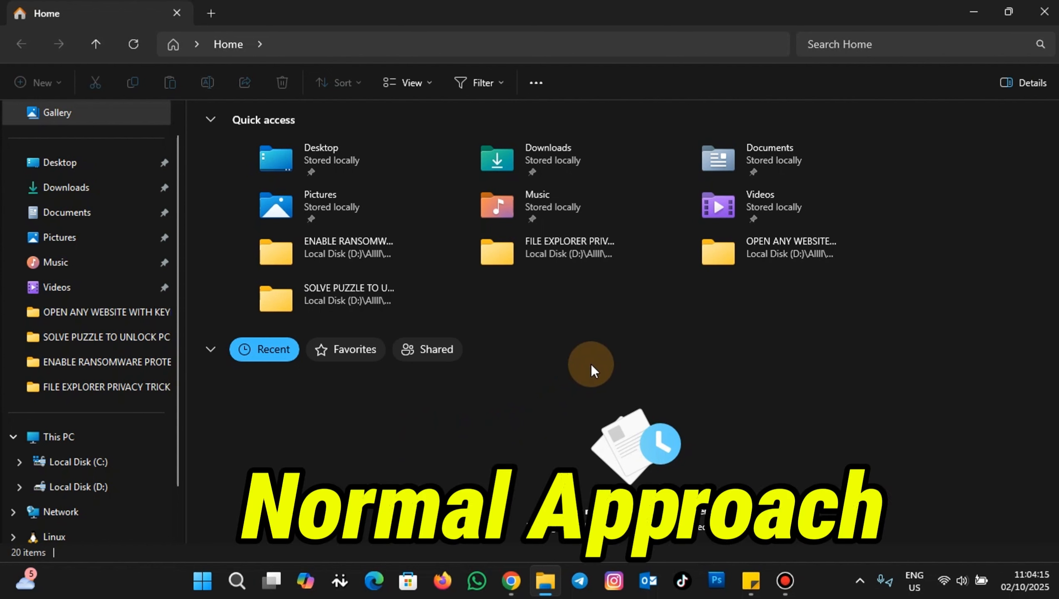
# - Open Folder Options and turn off showing recently used files and frequently used folders under Privacy
pyautogui.click(535, 91)
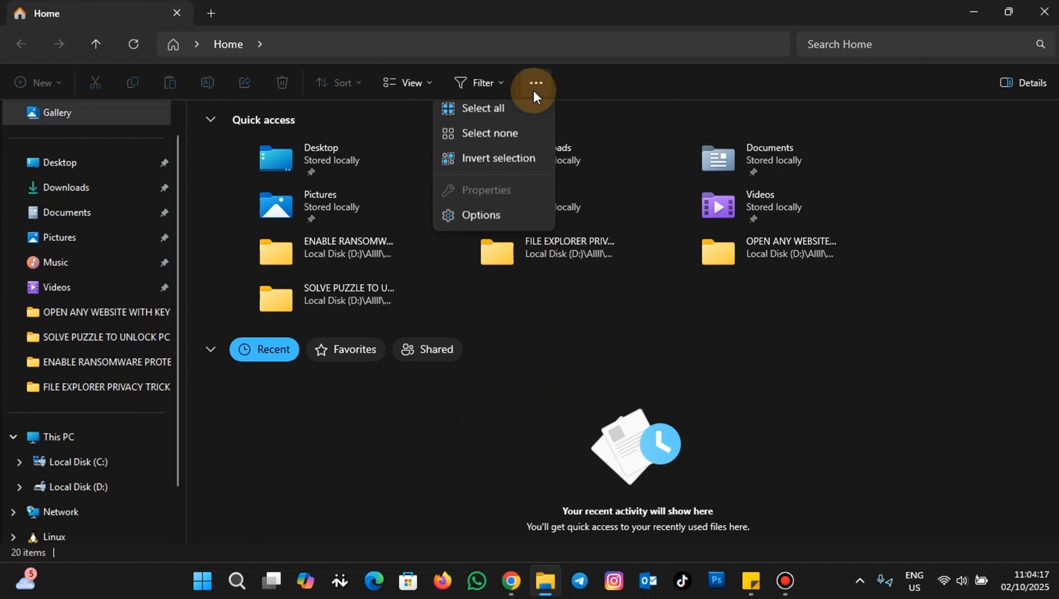
pyautogui.click(482, 224)
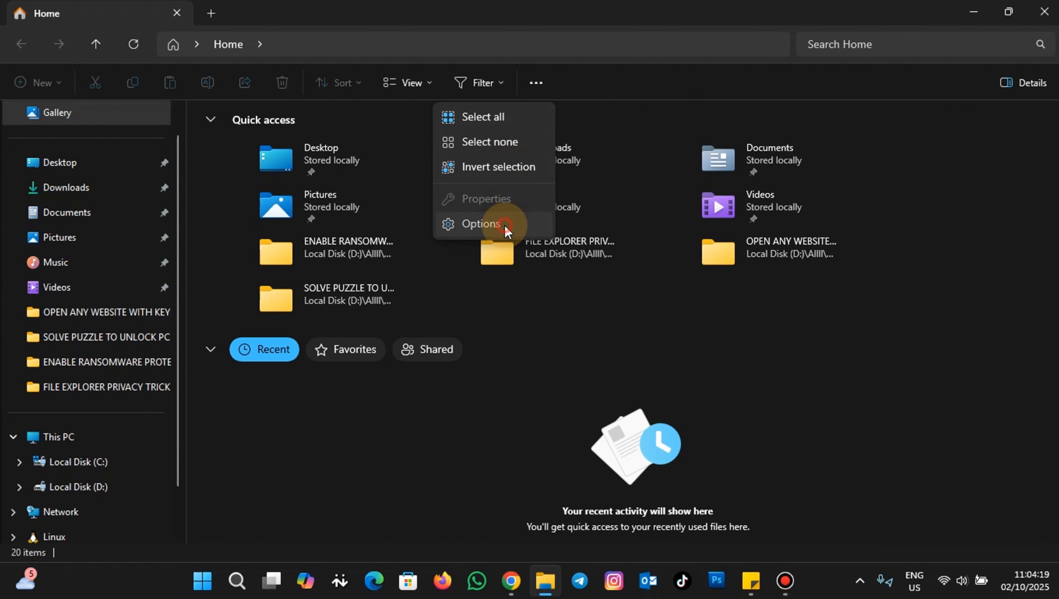
pyautogui.moveTo(200, 128); pyautogui.dragTo(308, 131)
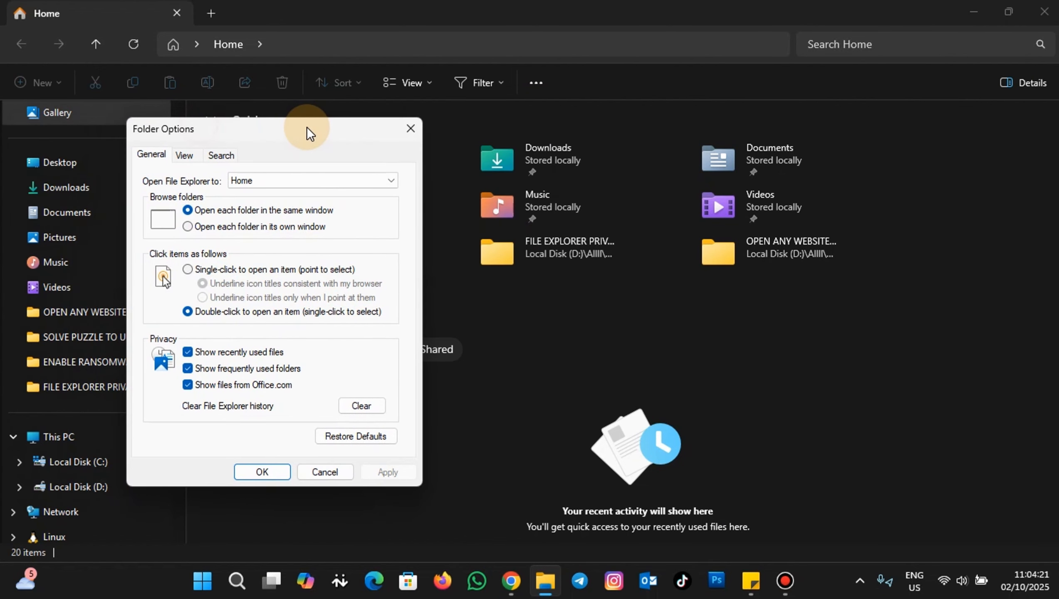
pyautogui.click(189, 357)
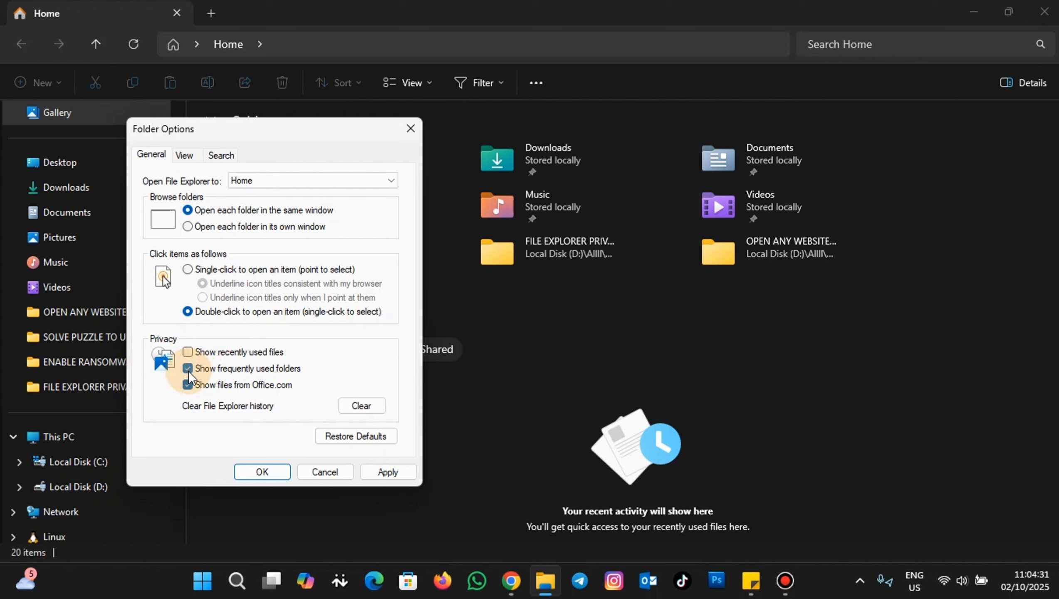
pyautogui.click(188, 369)
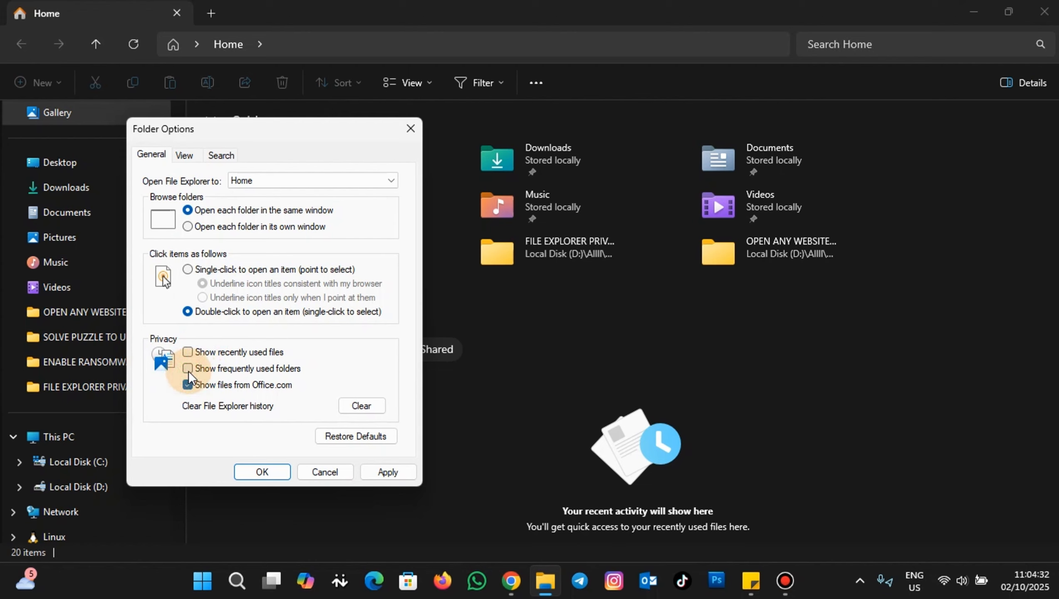
# - Clear the File Explorer history, apply the Folder Options changes, and close File Explorer
pyautogui.click(360, 405)
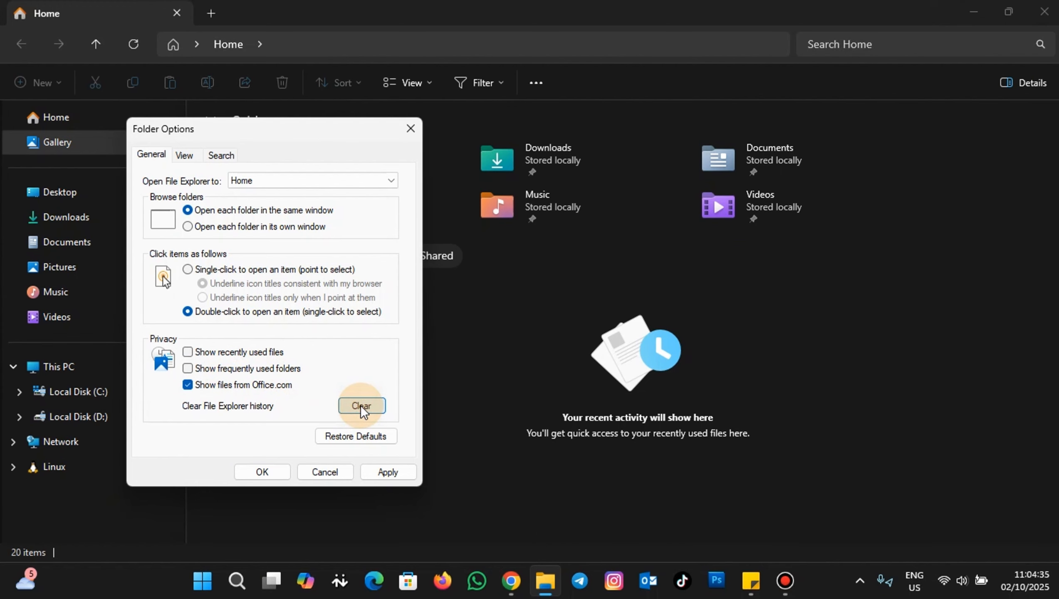
pyautogui.click(387, 470)
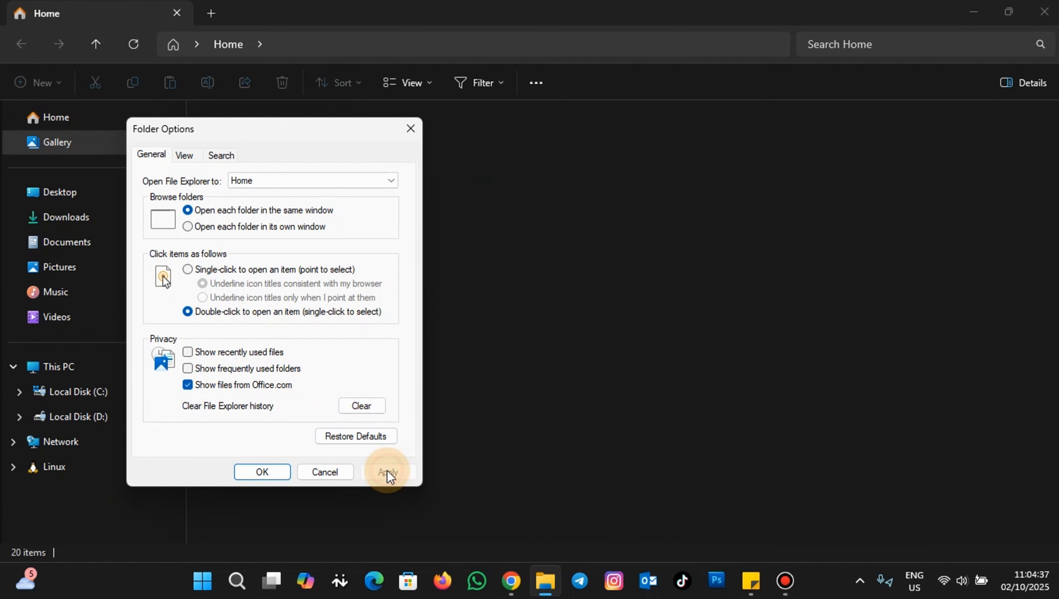
pyautogui.click(248, 473)
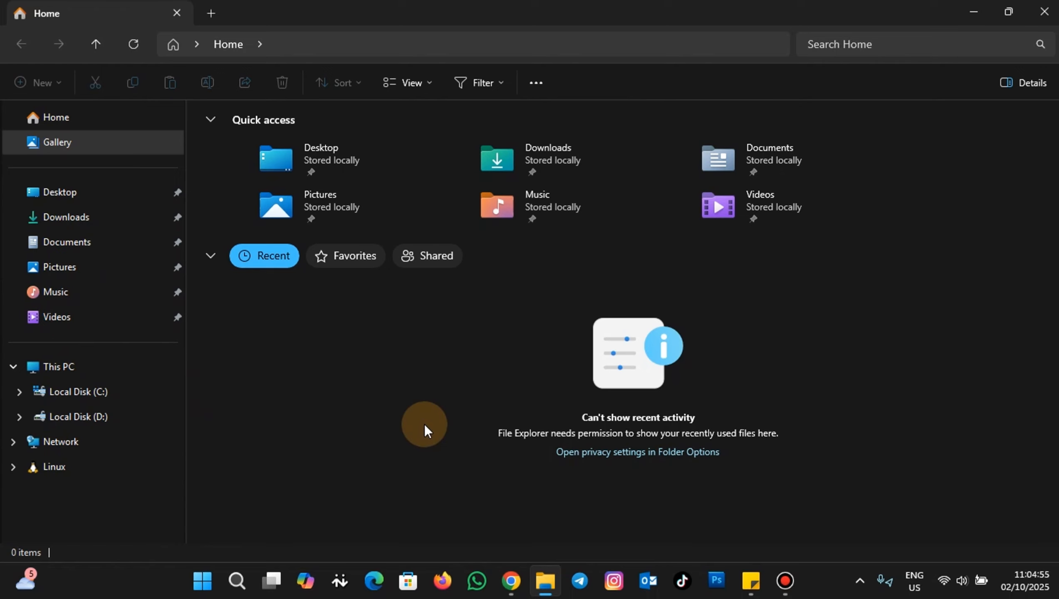
pyautogui.click(1050, 22)
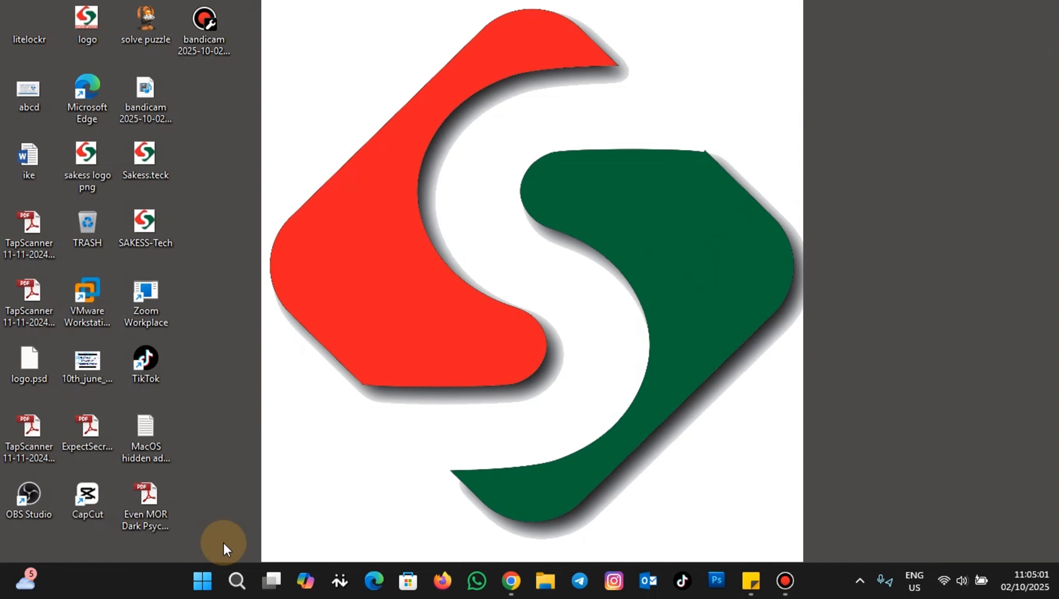
# - Search Windows for regedit and run Registry Editor as administrator
pyautogui.click(235, 582)
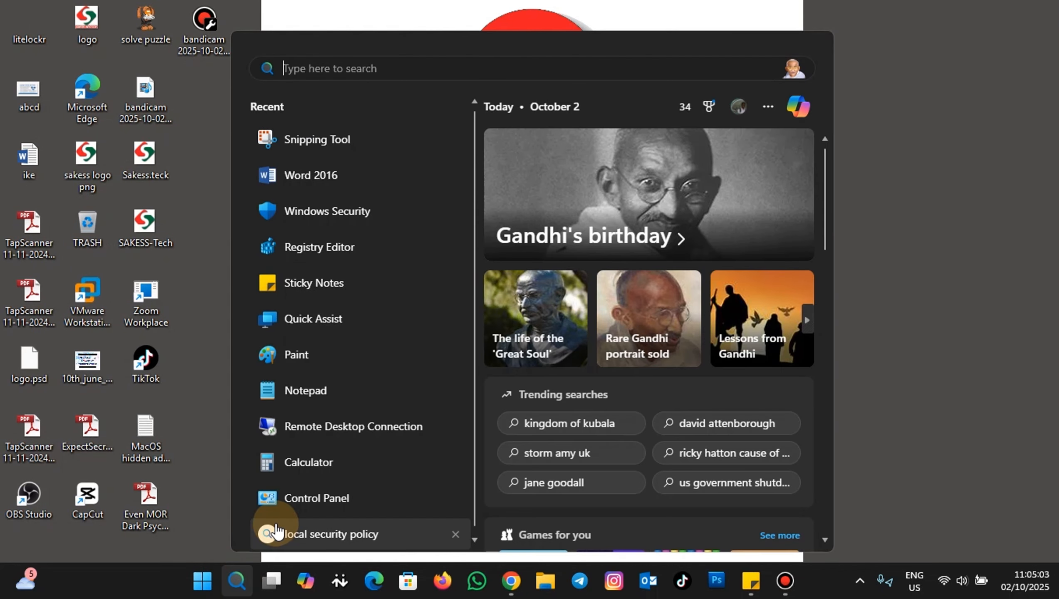
pyautogui.write('re')
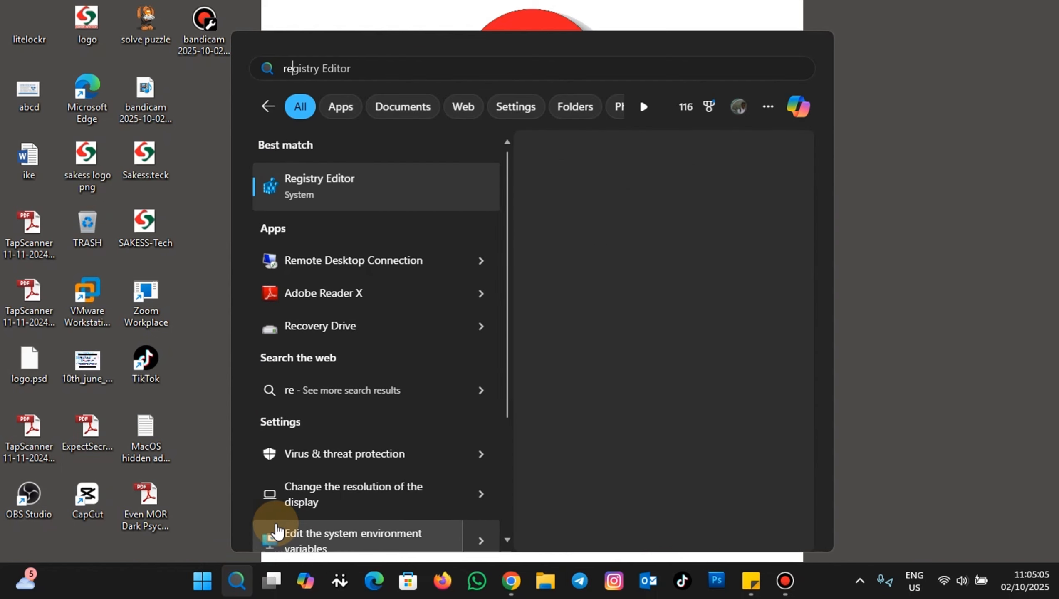
pyautogui.write('gedit.s')
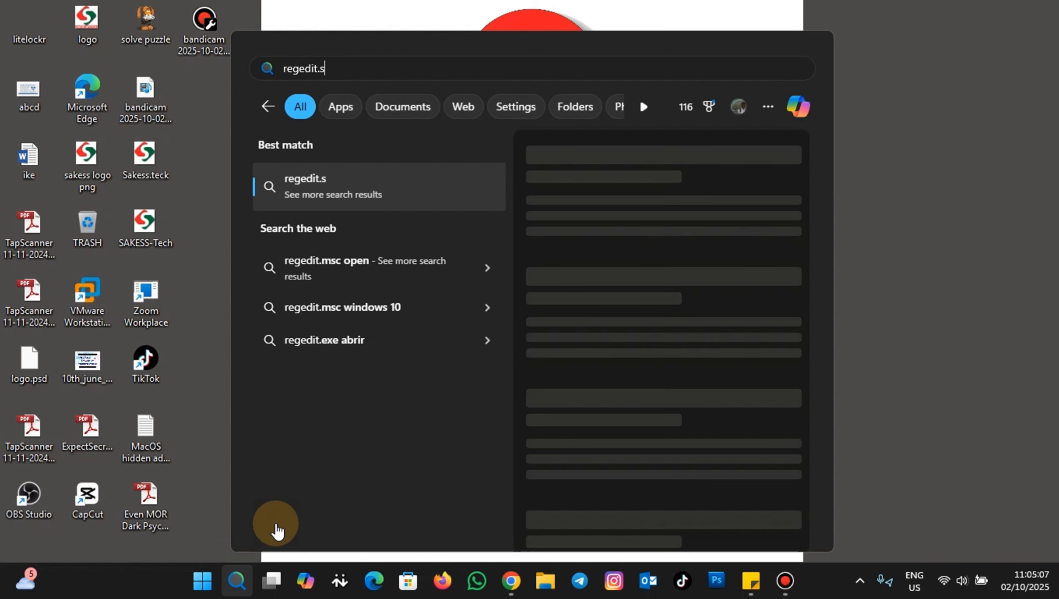
pyautogui.press('BackSpace')
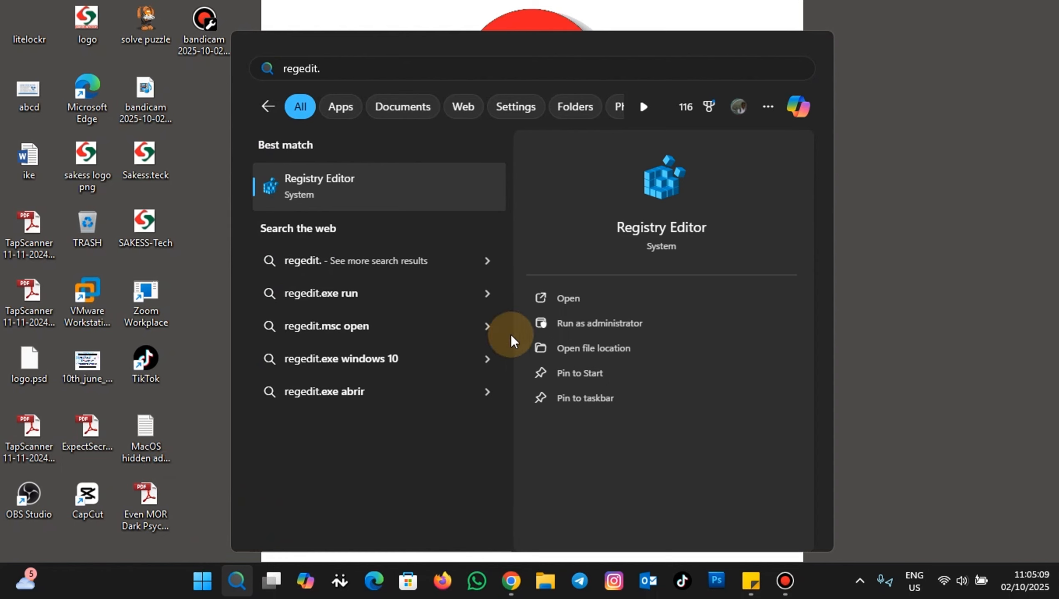
pyautogui.click(594, 327)
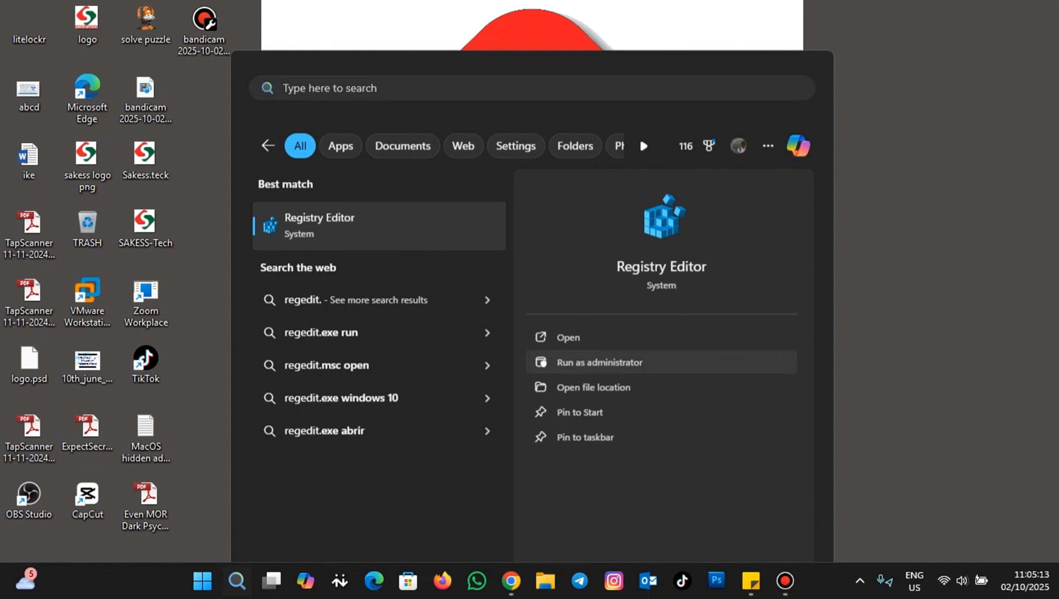
pyautogui.press('ctrl+super+s')
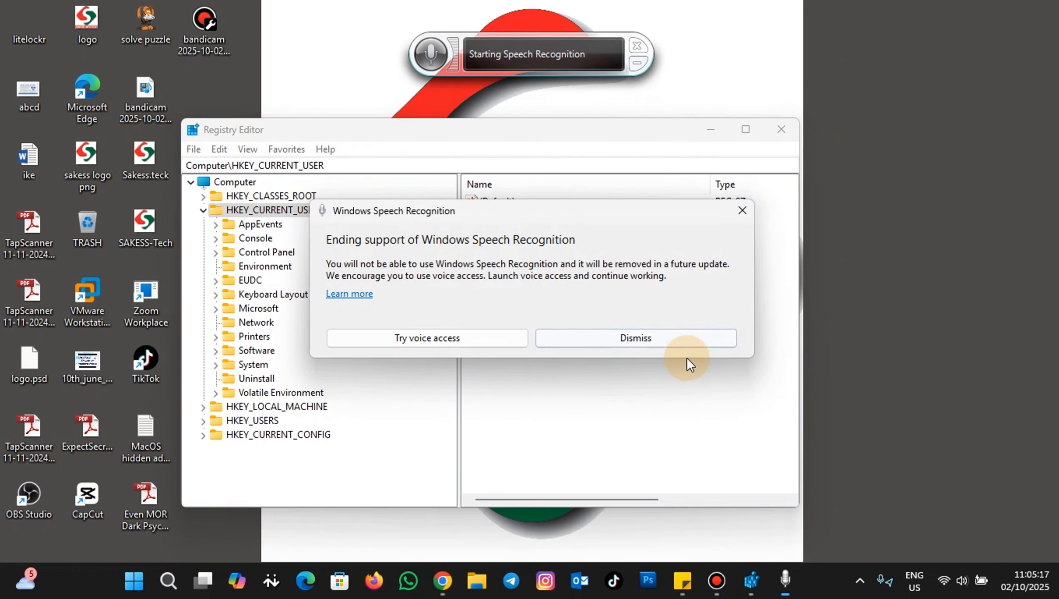
pyautogui.click(681, 347)
pyautogui.click(637, 46)
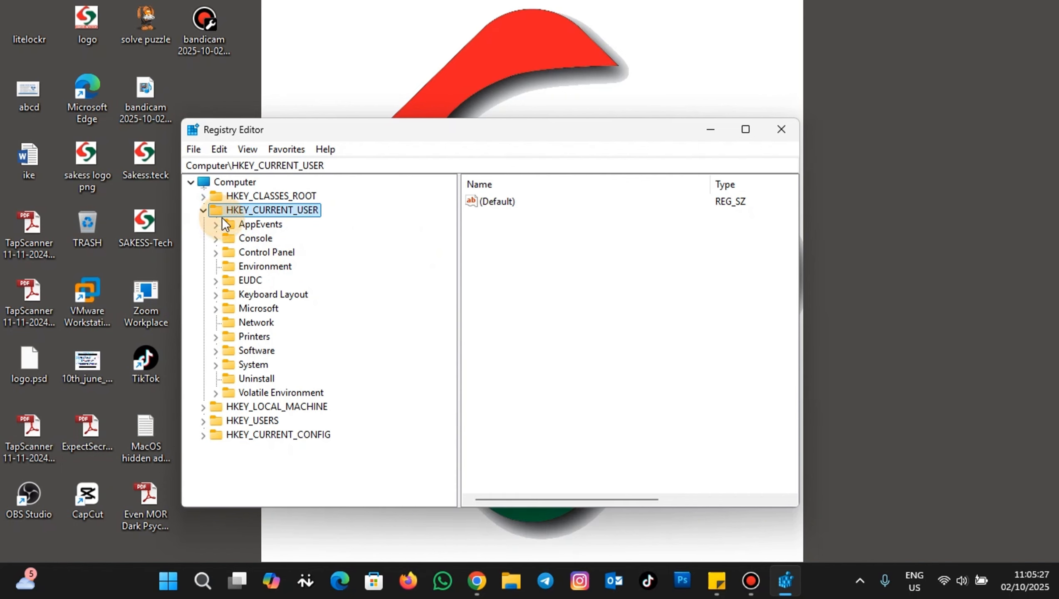
# - Go to the registry key HKEY_CURRENT_USER\Software\Microsoft\Windows\CurrentVersion\Explorer\Advanced
pyautogui.click(216, 352)
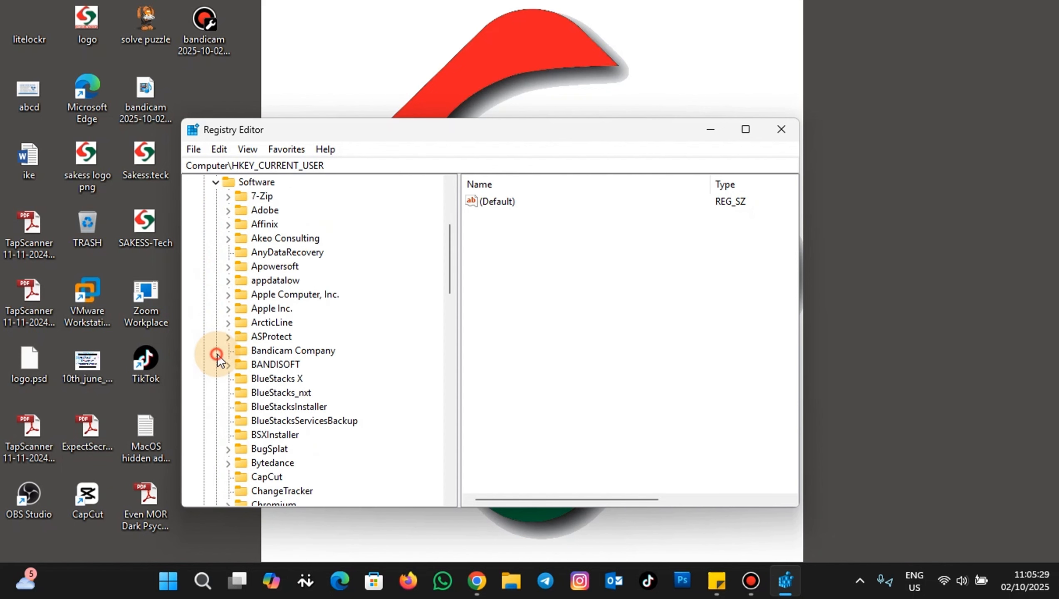
pyautogui.scroll(-9, 348, 300)
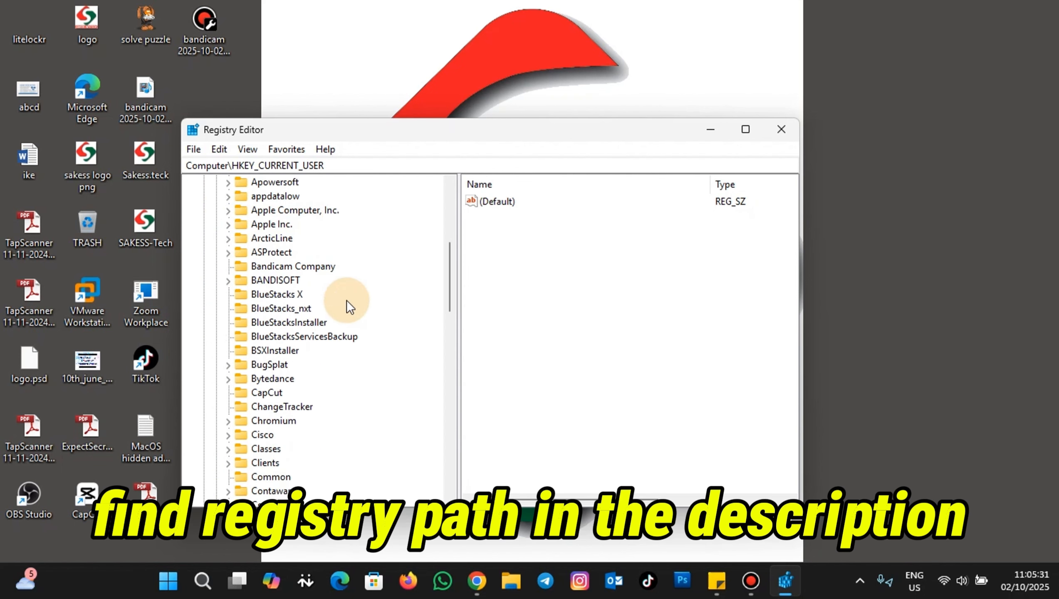
pyautogui.scroll(-6, 347, 300)
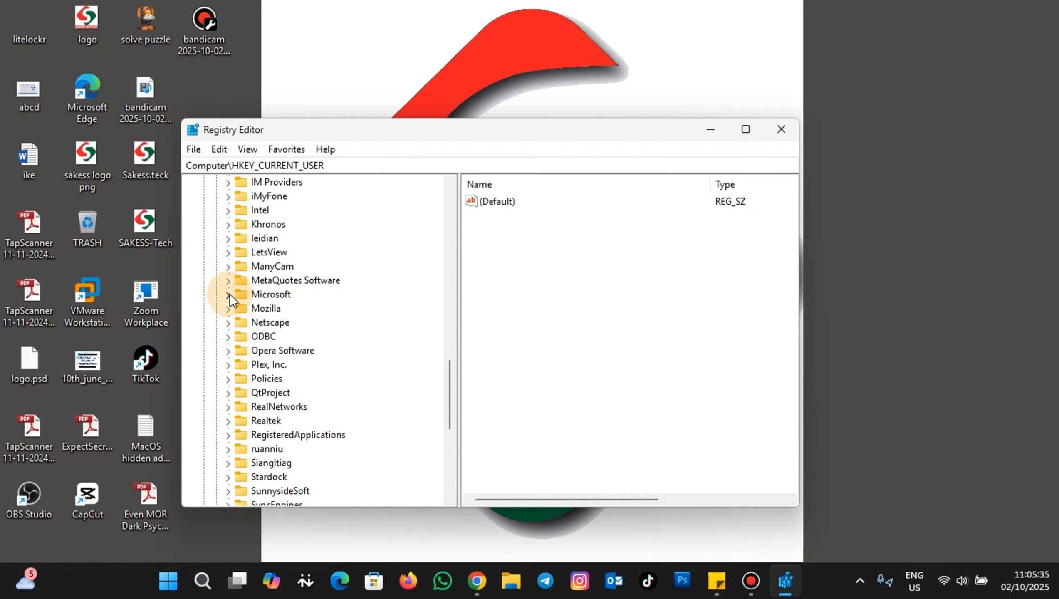
pyautogui.click(228, 294)
pyautogui.scroll(-6, 368, 290)
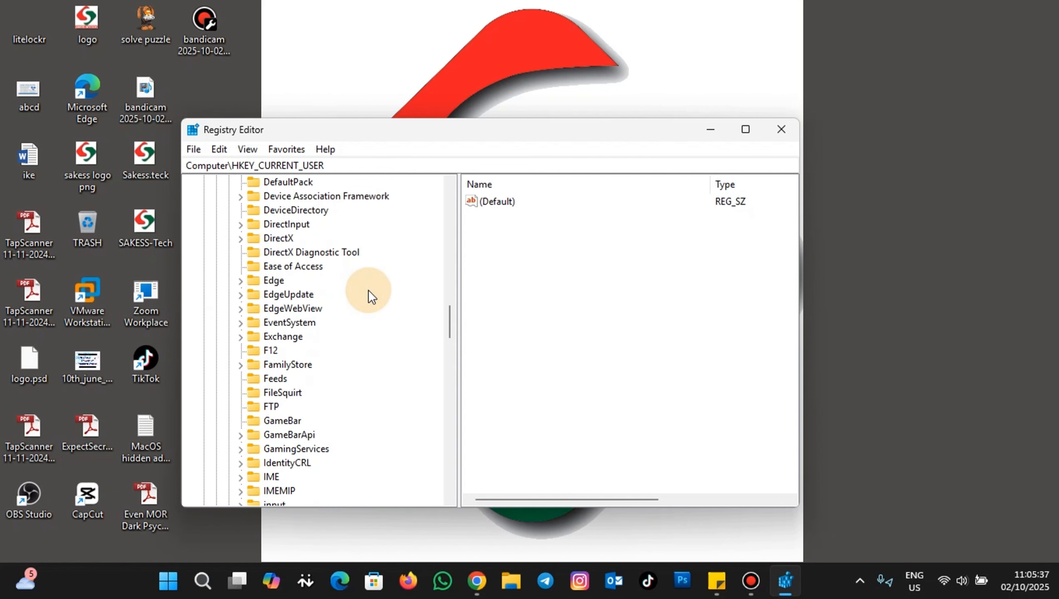
pyautogui.scroll(-20, 369, 290)
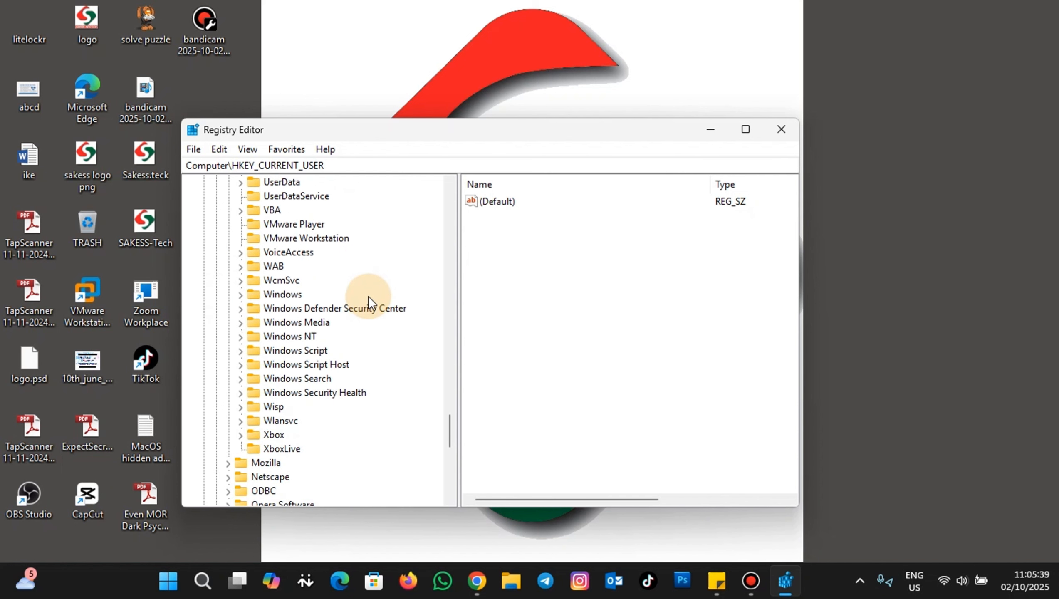
pyautogui.click(241, 295)
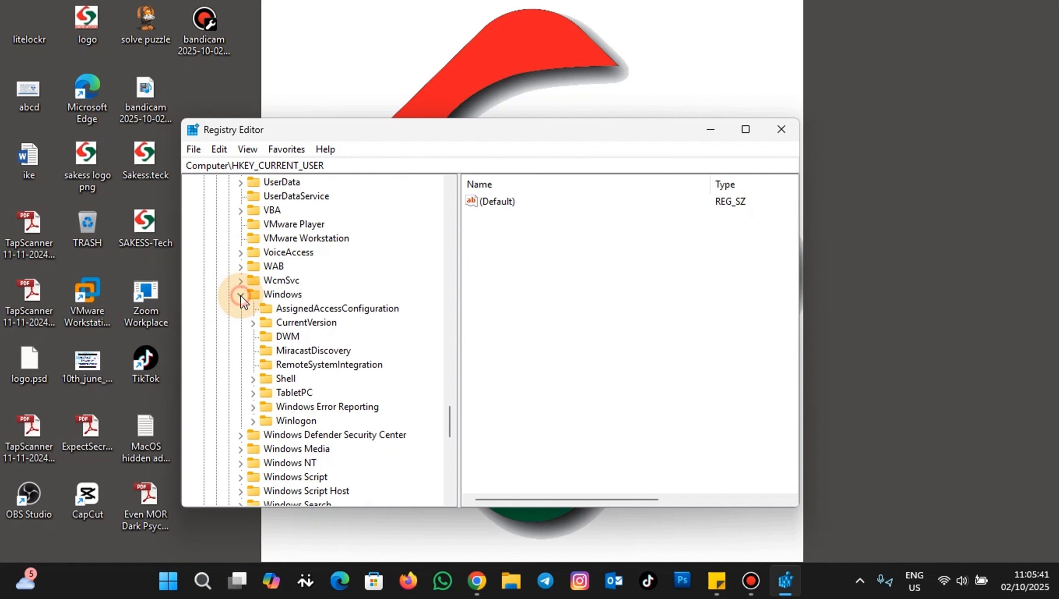
pyautogui.click(253, 323)
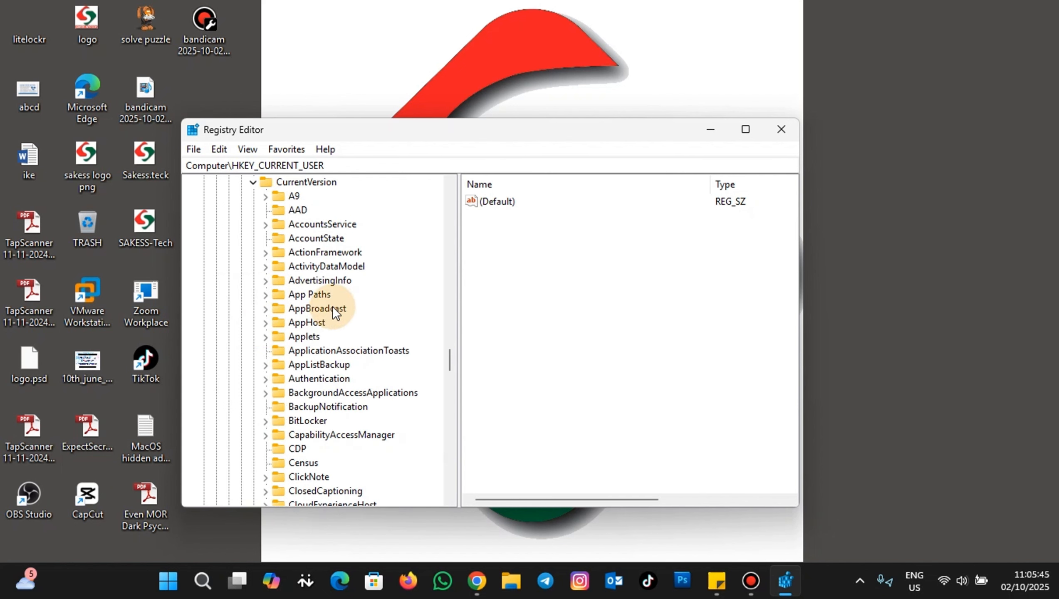
pyautogui.scroll(-7, 355, 296)
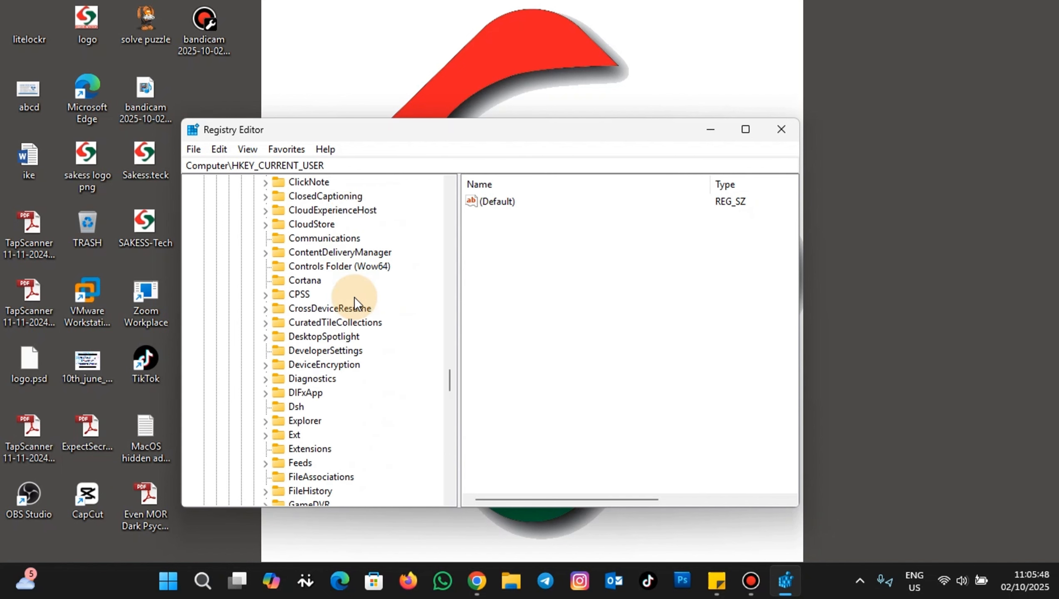
pyautogui.scroll(-3, 355, 296)
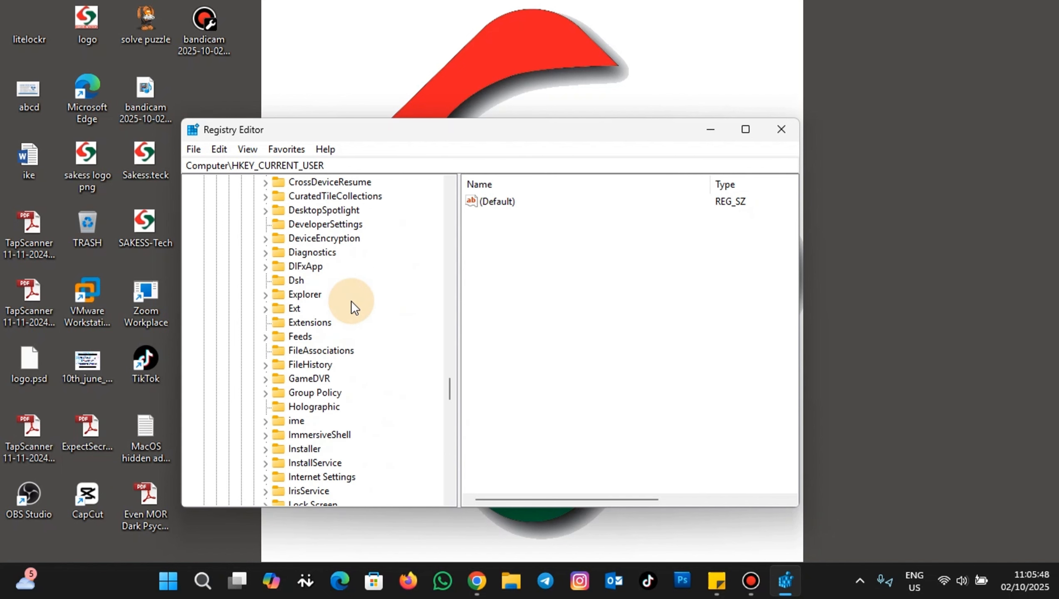
pyautogui.click(264, 295)
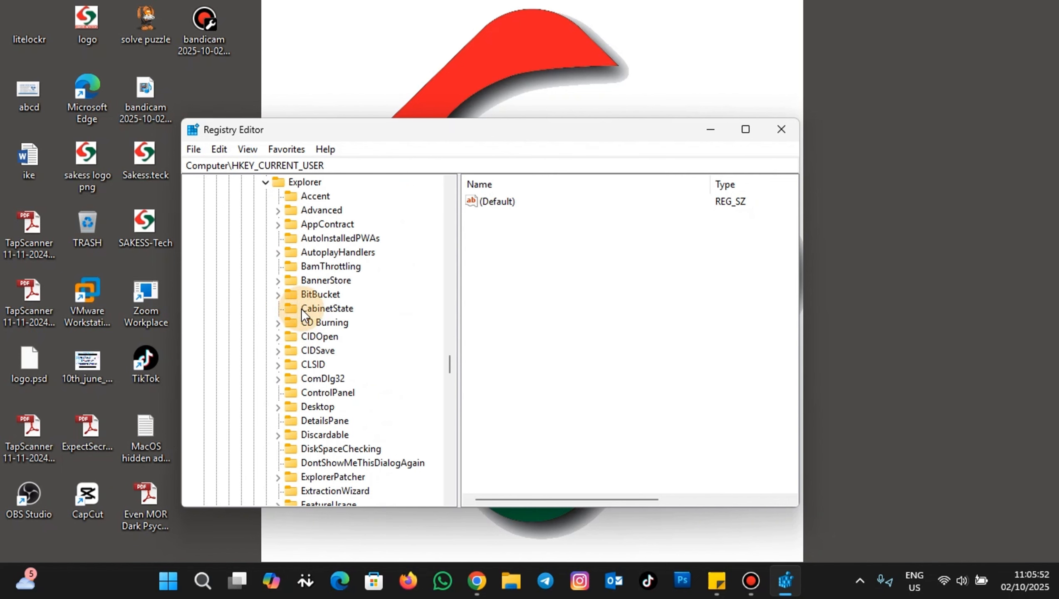
pyautogui.click(315, 210)
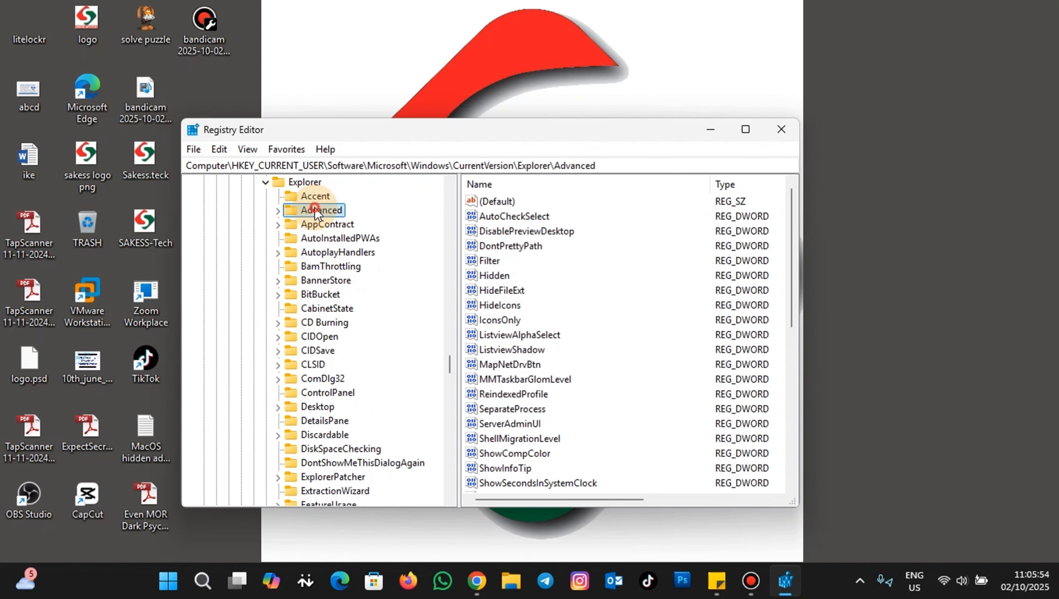
# - Maximize Registry Editor and create a DWORD (32-bit) value named Start_TrackProgs in the Advanced key
pyautogui.scroll(-5, 662, 338)
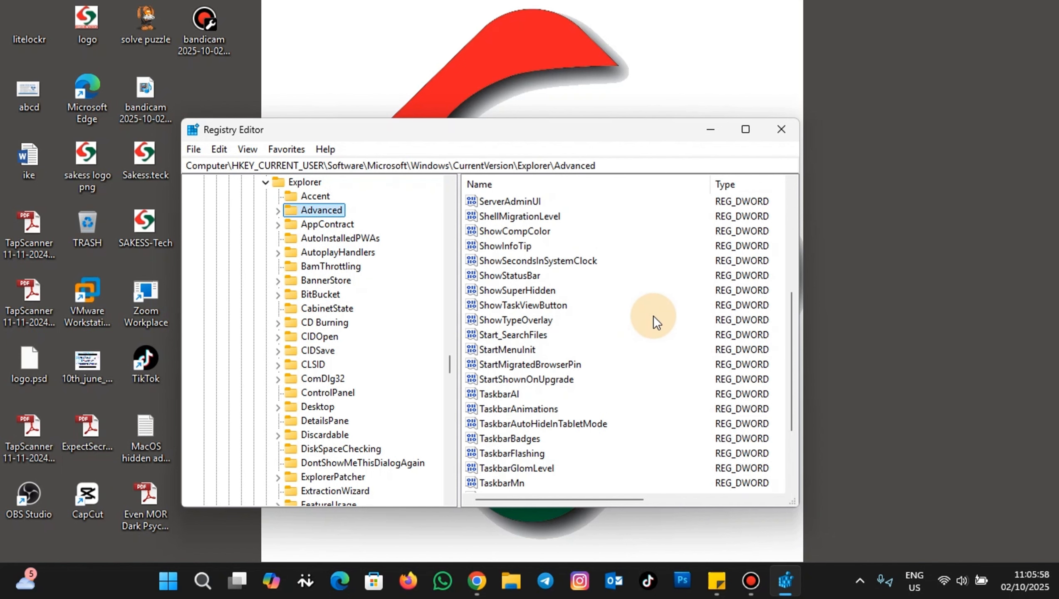
pyautogui.scroll(-3, 654, 317)
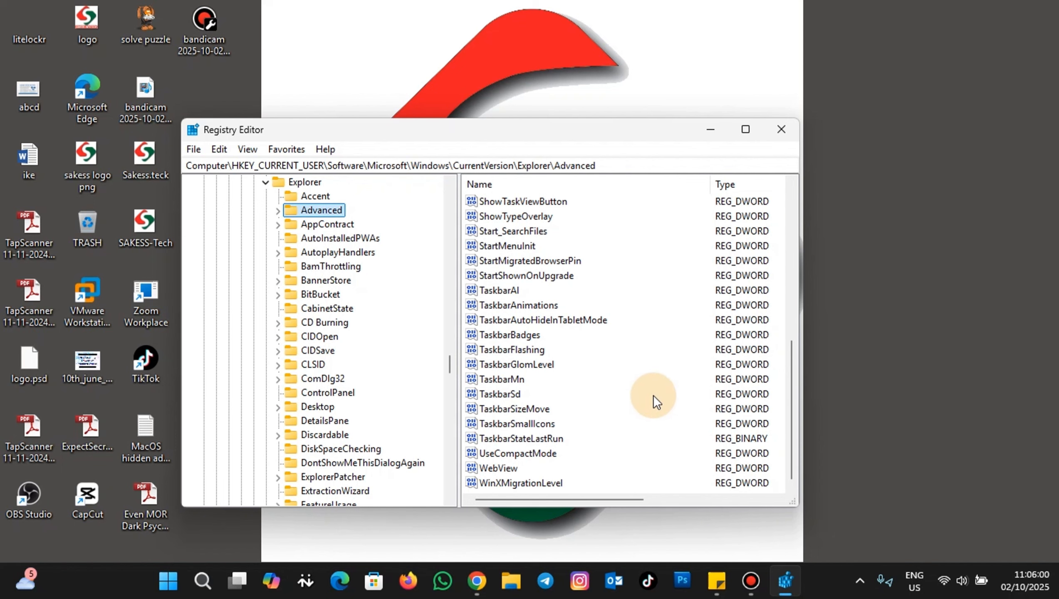
pyautogui.click(745, 129)
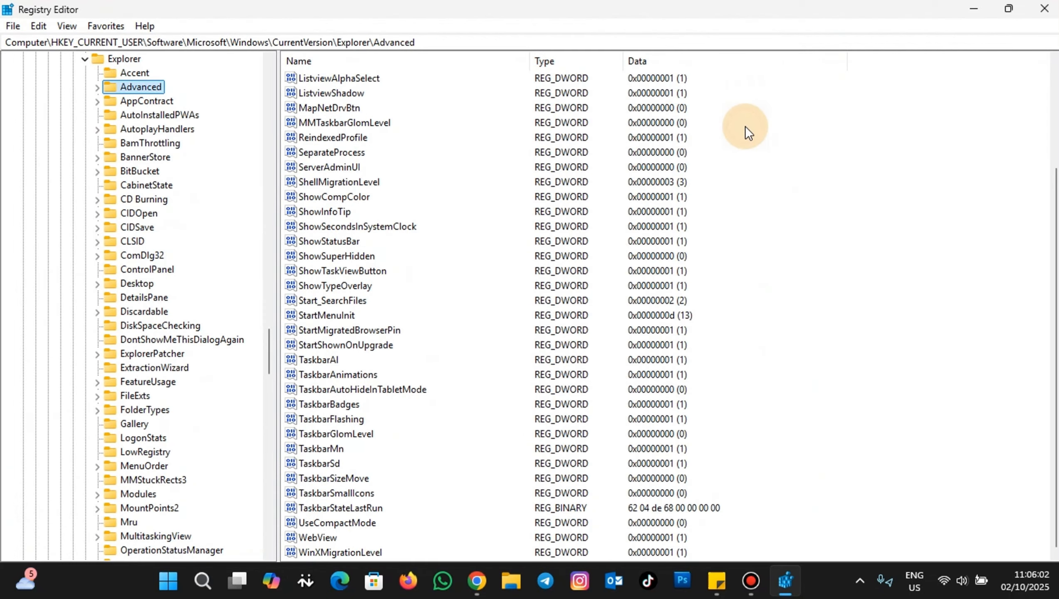
pyautogui.rightClick(861, 285)
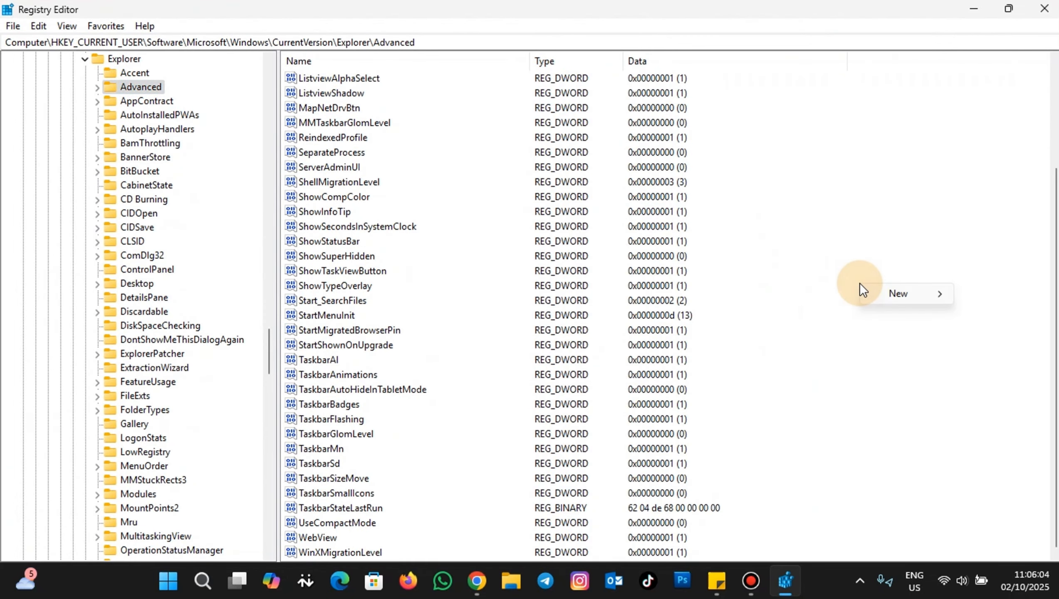
pyautogui.click(883, 298)
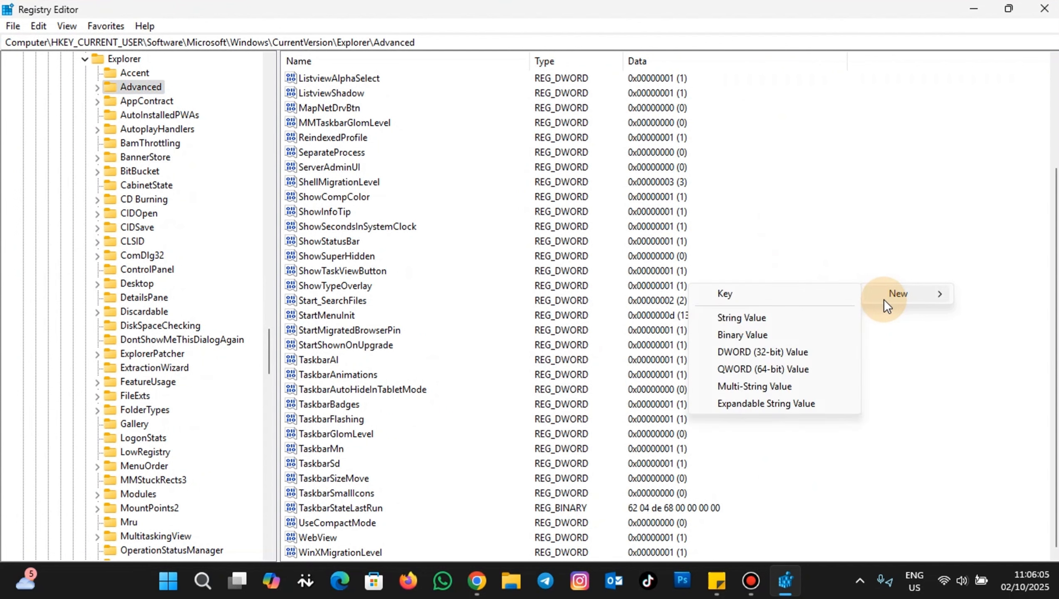
pyautogui.click(809, 351)
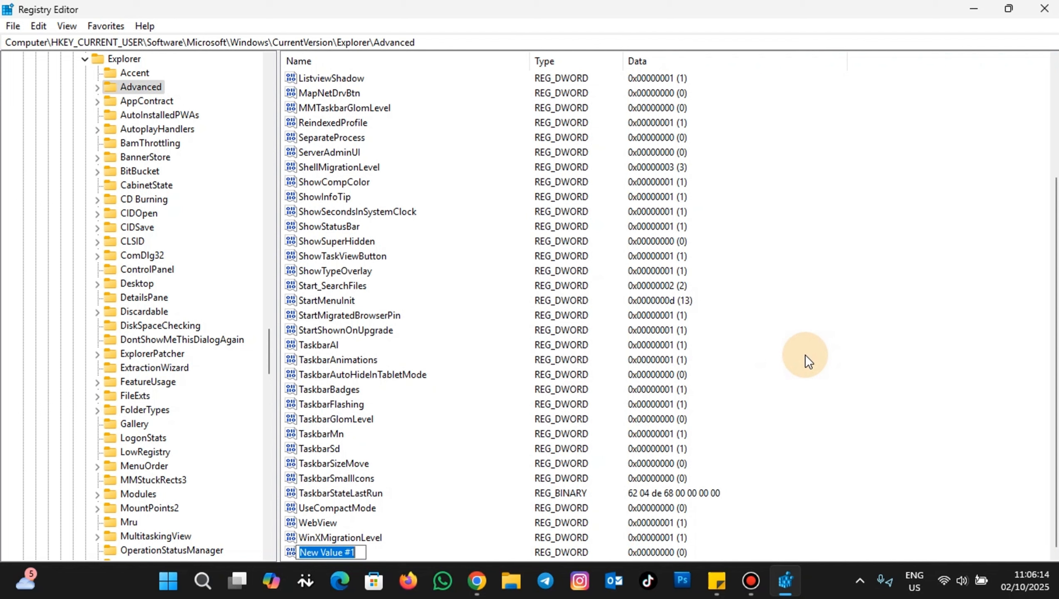
pyautogui.write('Start')
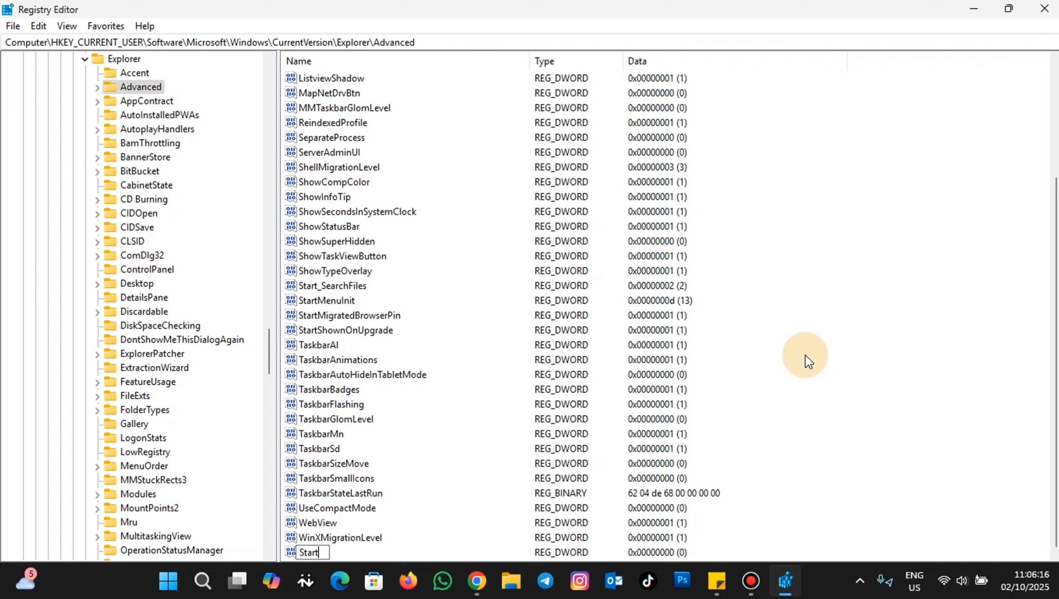
pyautogui.write('_TrackProgr')
pyautogui.press('BackSpace')
pyautogui.write('s')
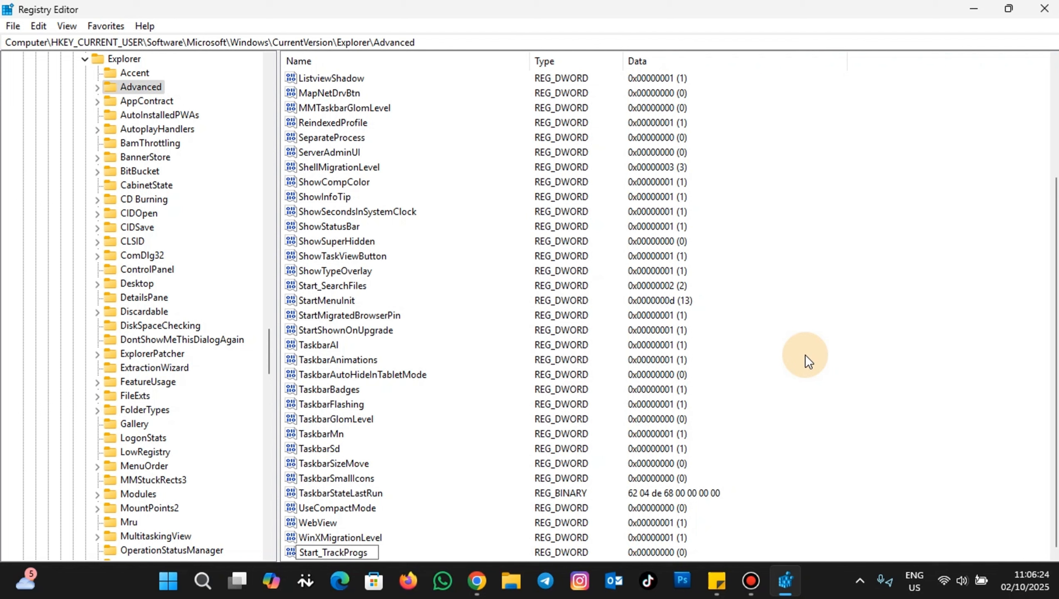
pyautogui.press('Return')
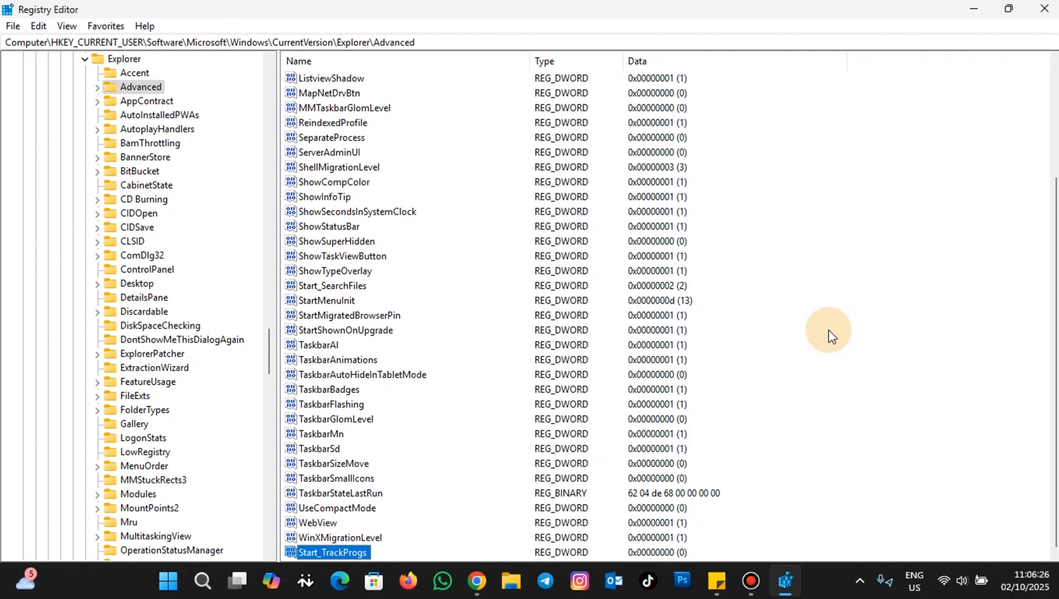
# - Create another DWORD (32-bit) value named Start_TrackDocs in the Advanced key
pyautogui.rightClick(848, 303)
pyautogui.moveTo(854, 312)
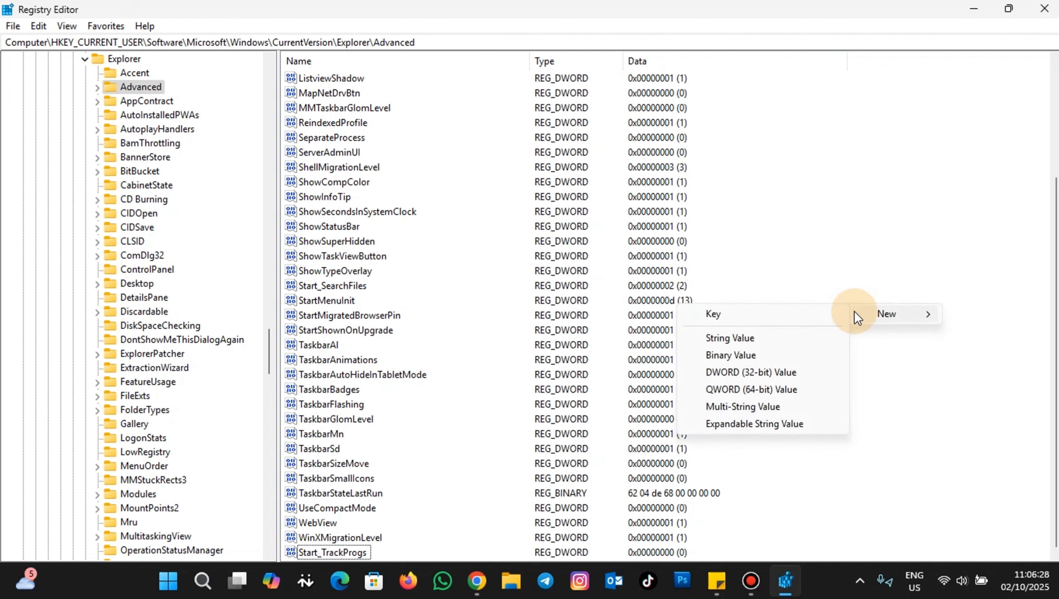
pyautogui.click(780, 372)
pyautogui.write('St')
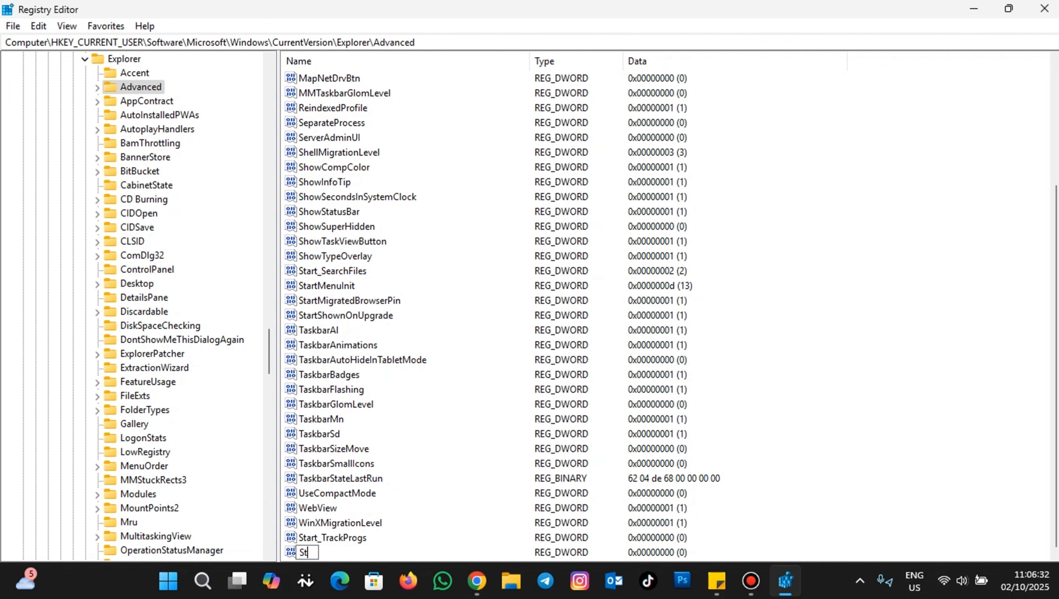
pyautogui.write('art_')
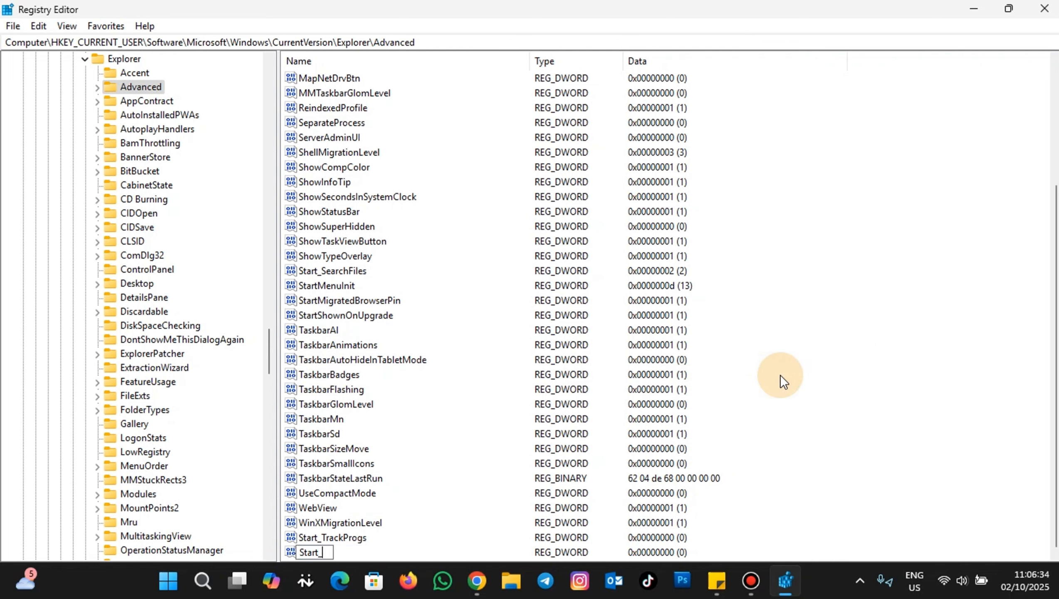
pyautogui.write('TrackDocs')
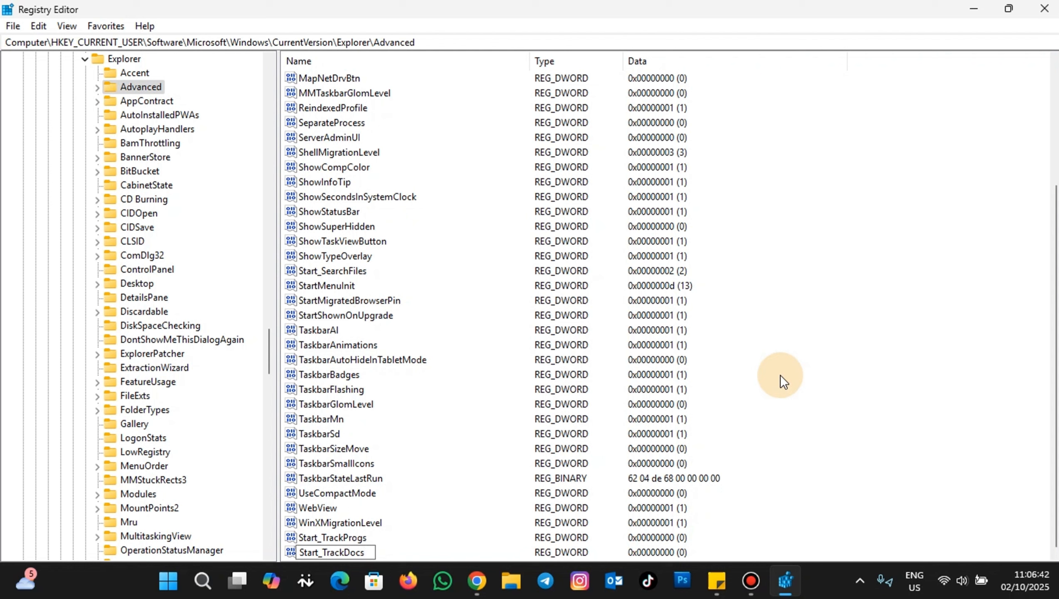
pyautogui.press('Return')
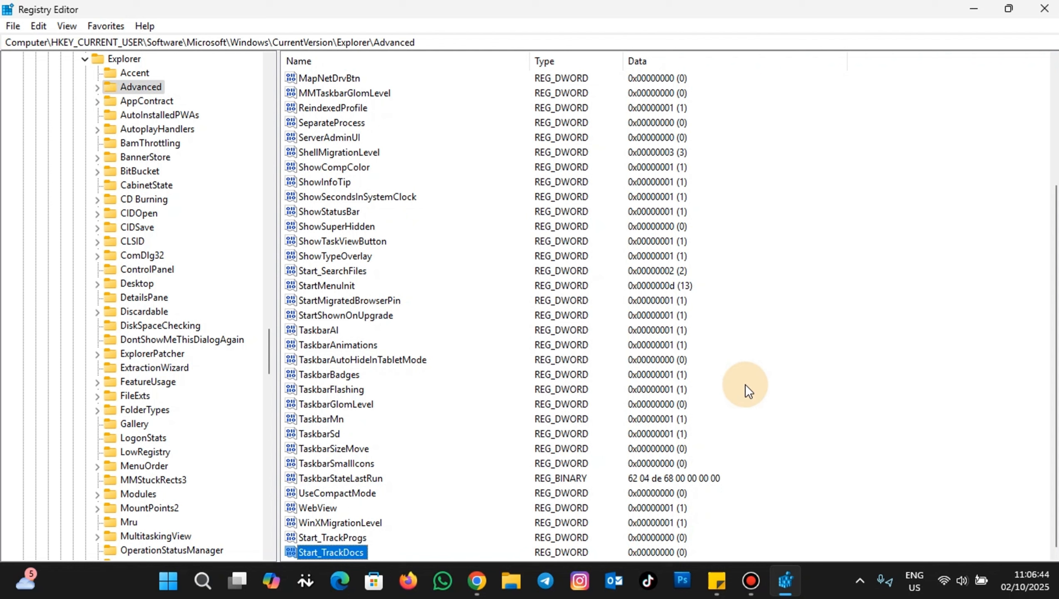
# - Confirm value data 0 for both Start_TrackDocs and Start_TrackProgs, and close Registry Editor
pyautogui.doubleClick(350, 550)
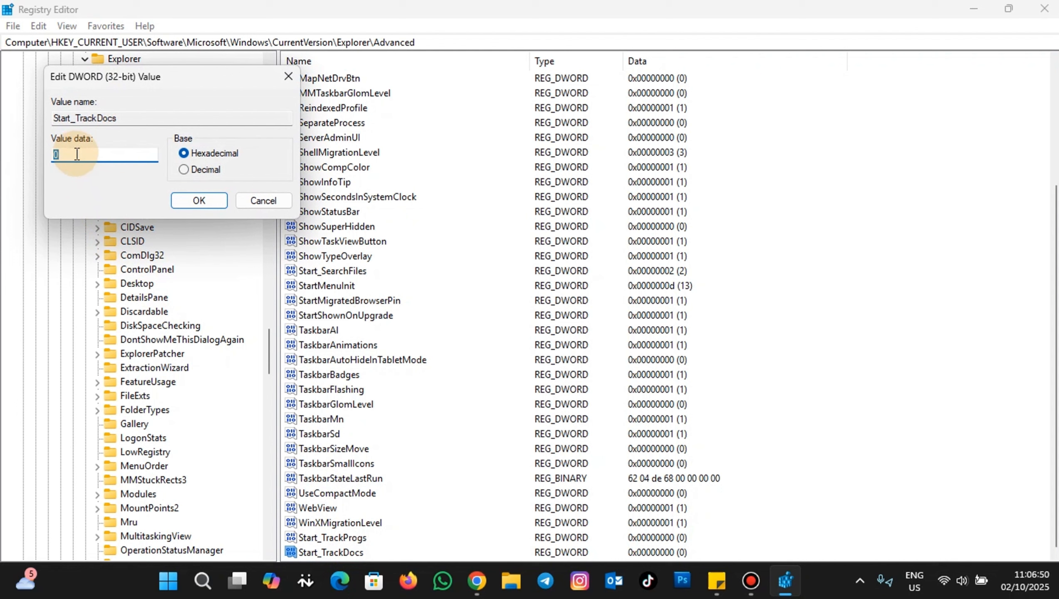
pyautogui.click(201, 200)
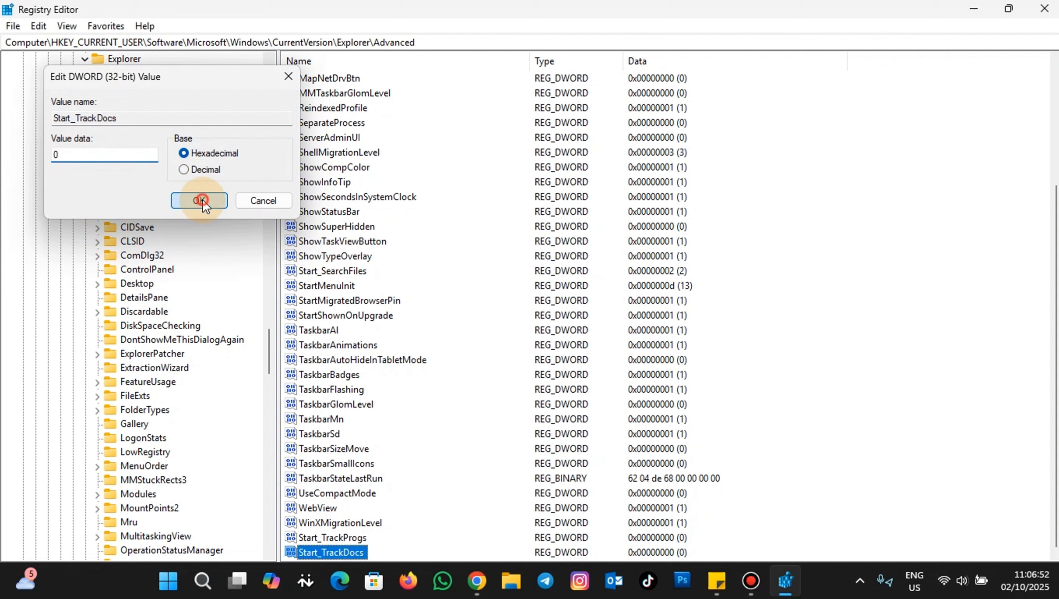
pyautogui.doubleClick(358, 539)
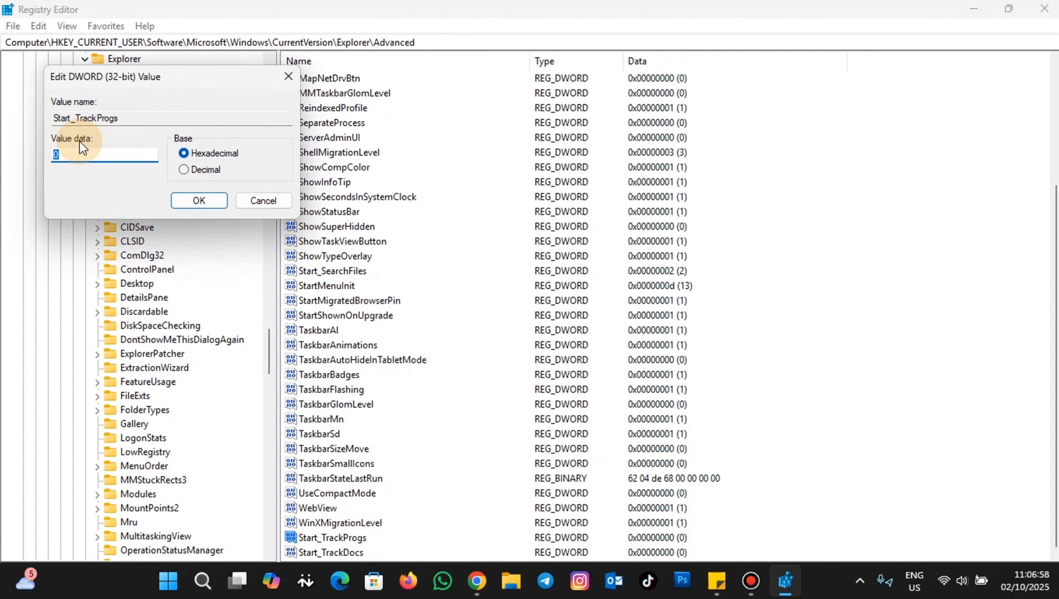
pyautogui.click(187, 200)
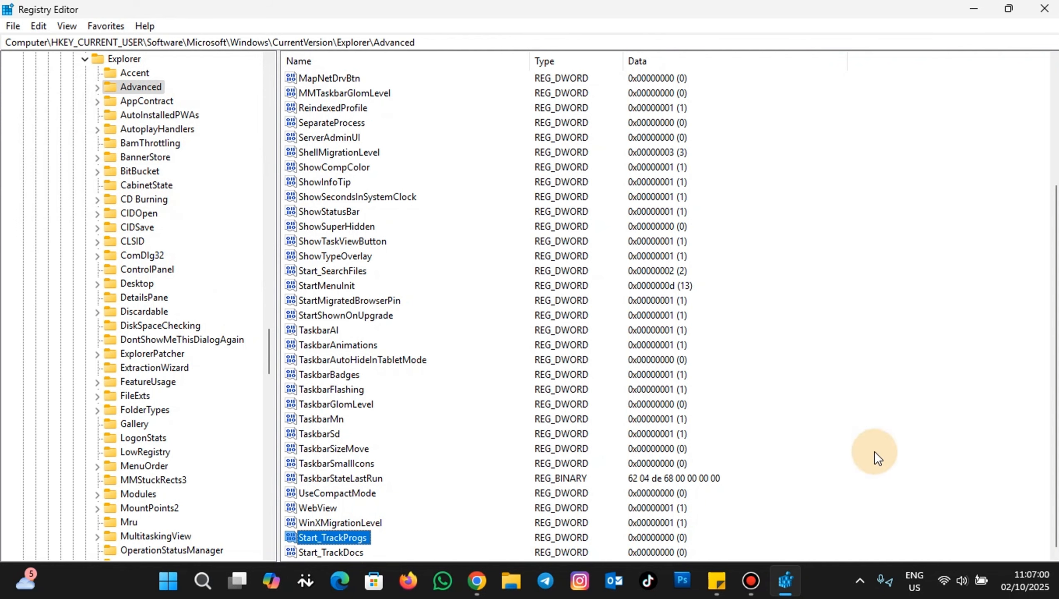
pyautogui.click(875, 451)
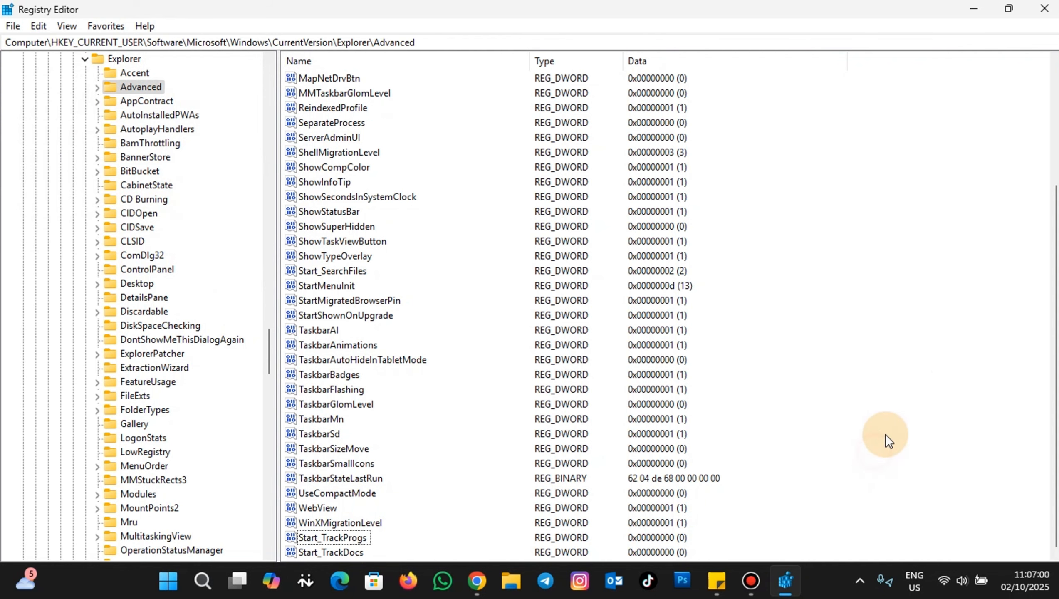
pyautogui.click(1046, 12)
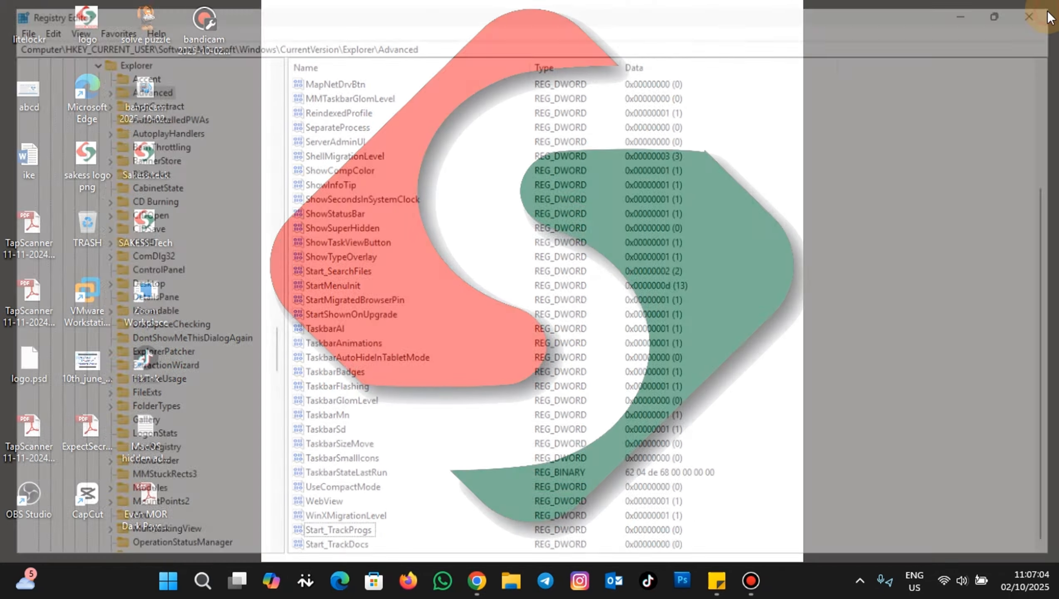